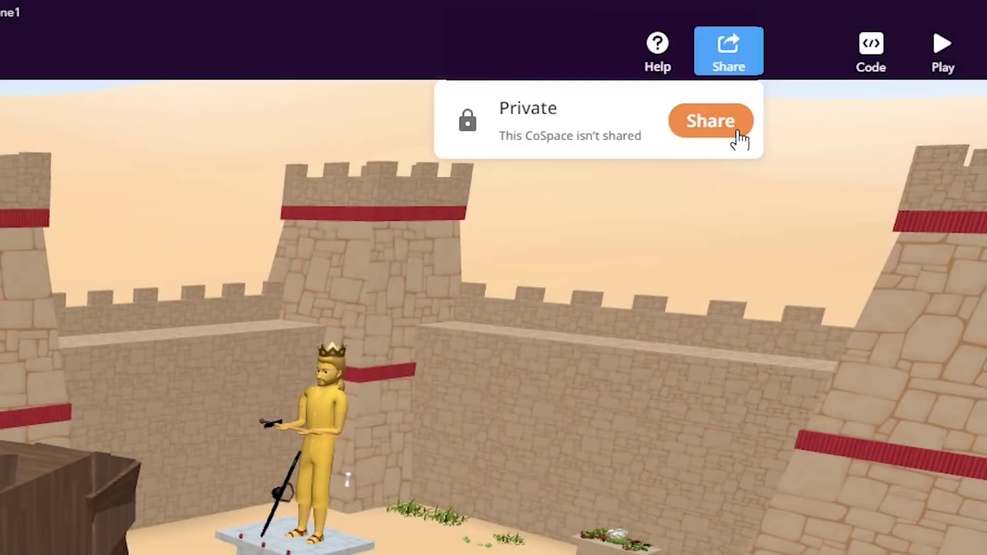
Step: Pick The story of Troy from the CoSpaces list to begin sharing it
left_click(738, 136)
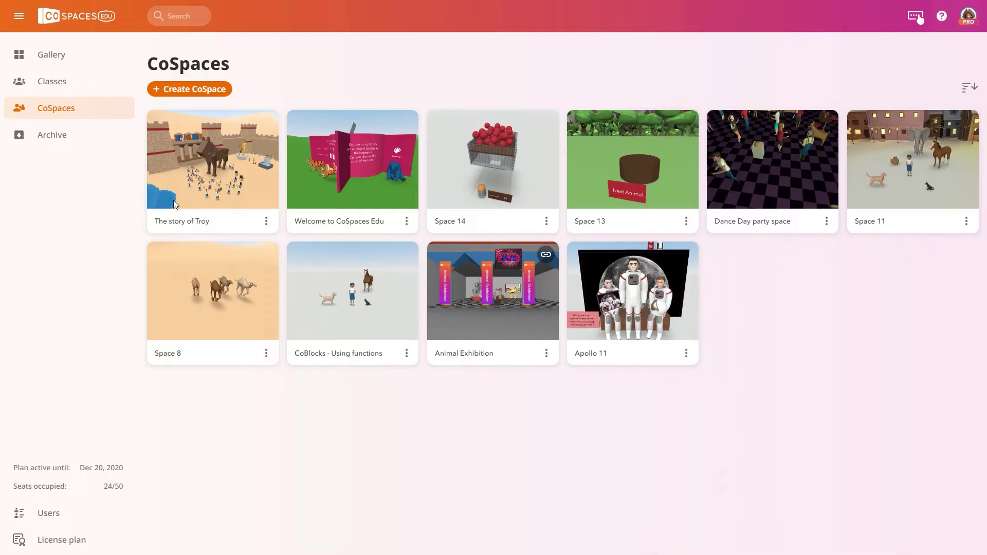
Step: Share The story of Troy unlisted as 'The trojan horse' with a description, allowing copying
left_click(250, 189)
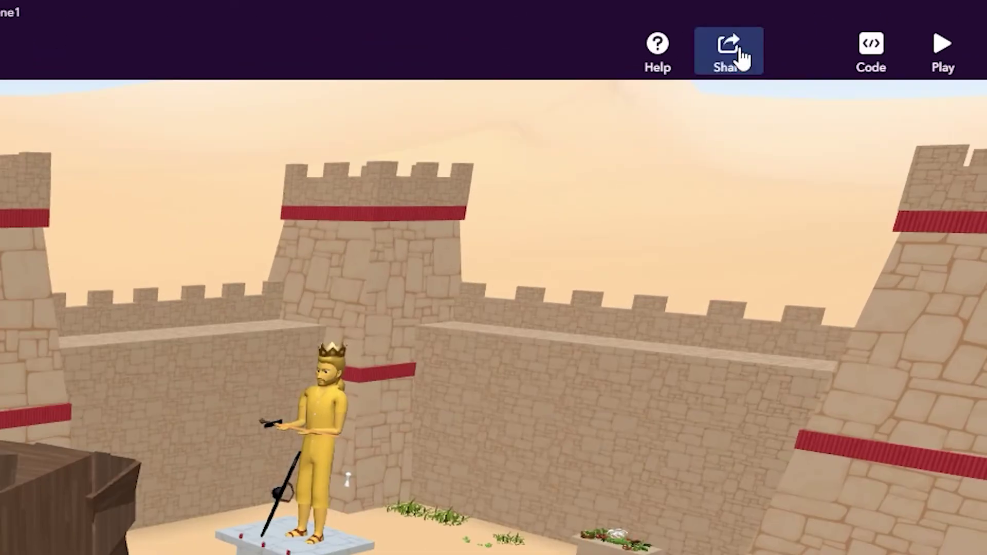
left_click(742, 57)
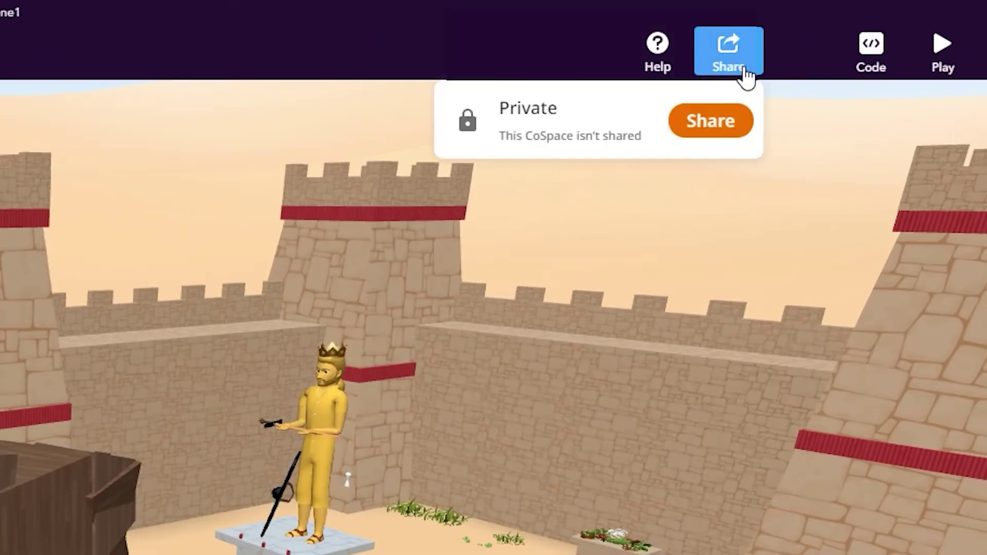
left_click(738, 132)
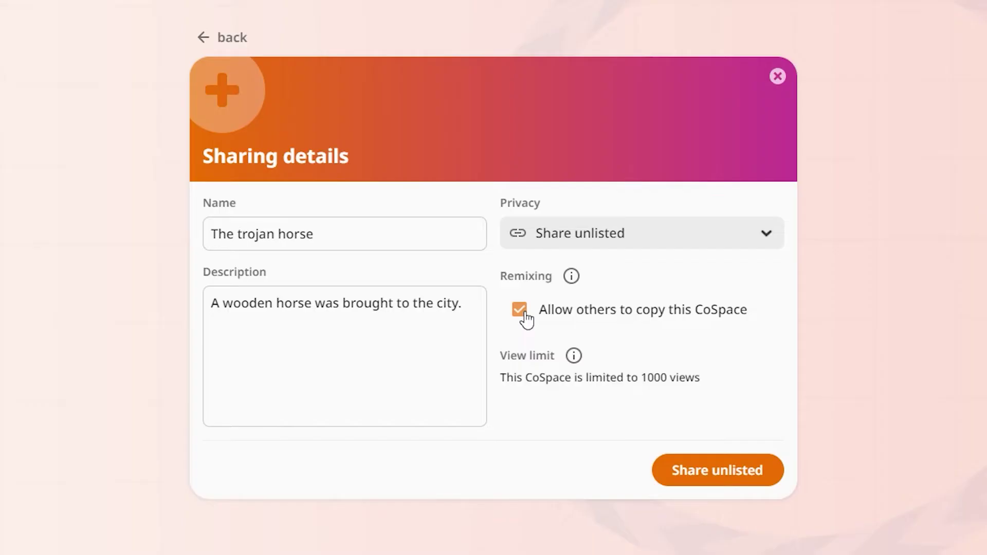
left_click(761, 483)
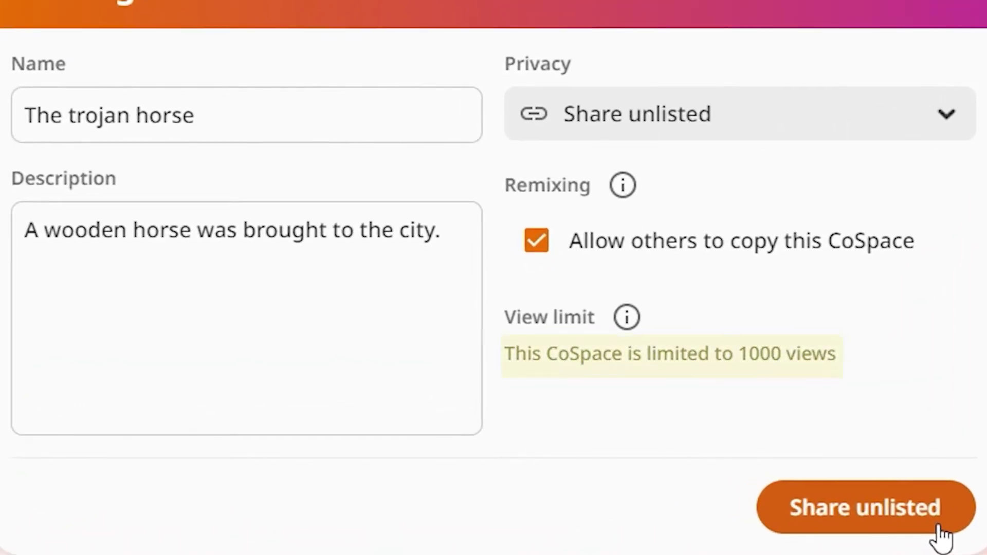
Step: Confirm the unlisted sharing and copy the share code SXN-QSX
left_click(942, 534)
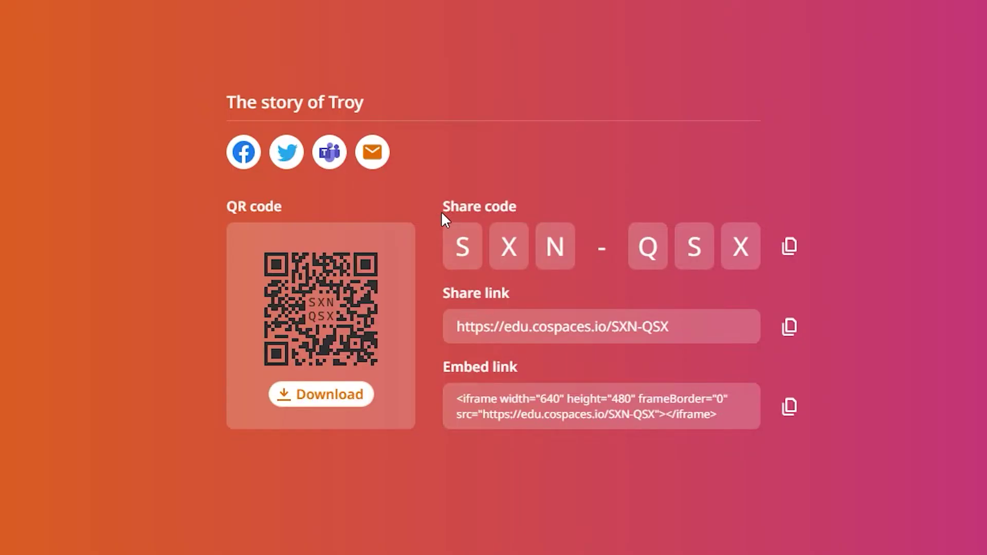
left_click(804, 250)
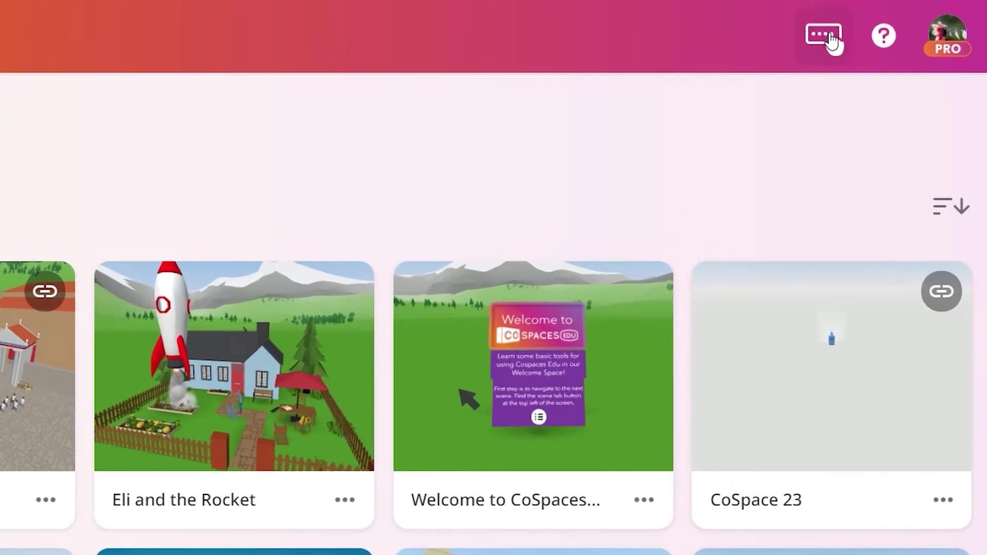
Step: Paste share code EYG-VAW into the share-code box and view the matching CoSpace
left_click(829, 37)
key("ctrl+v")
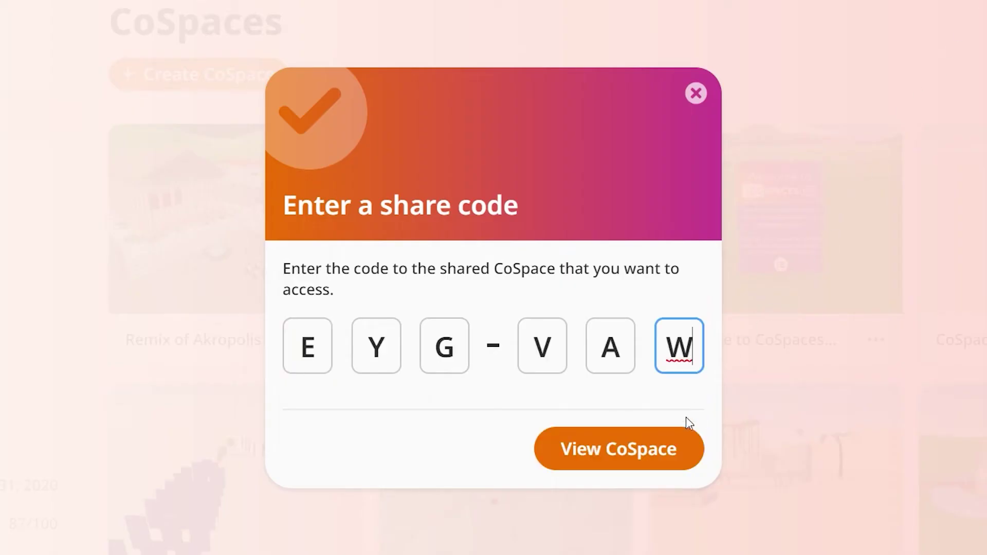
left_click(677, 450)
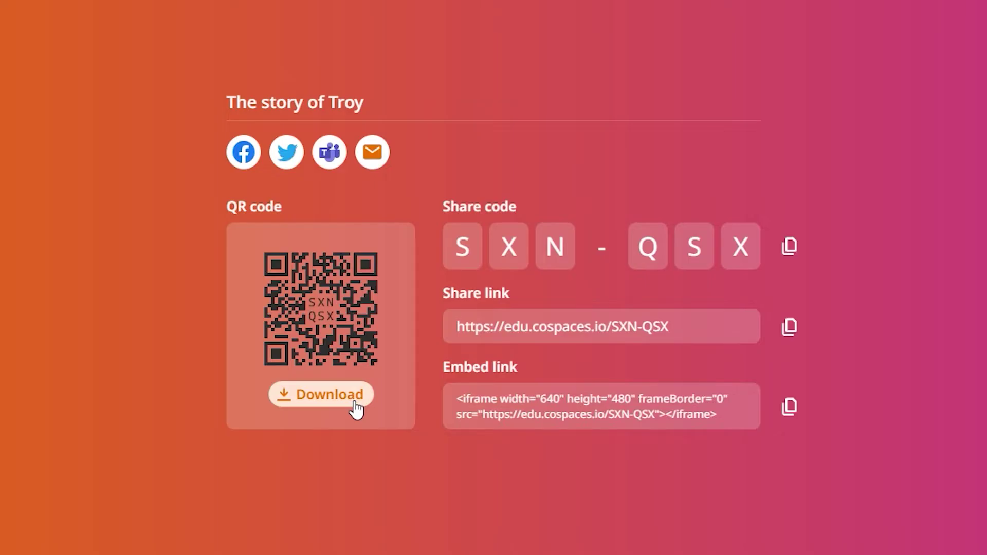
Step: Download The story of Troy's QR code image from the share panel
left_click(355, 407)
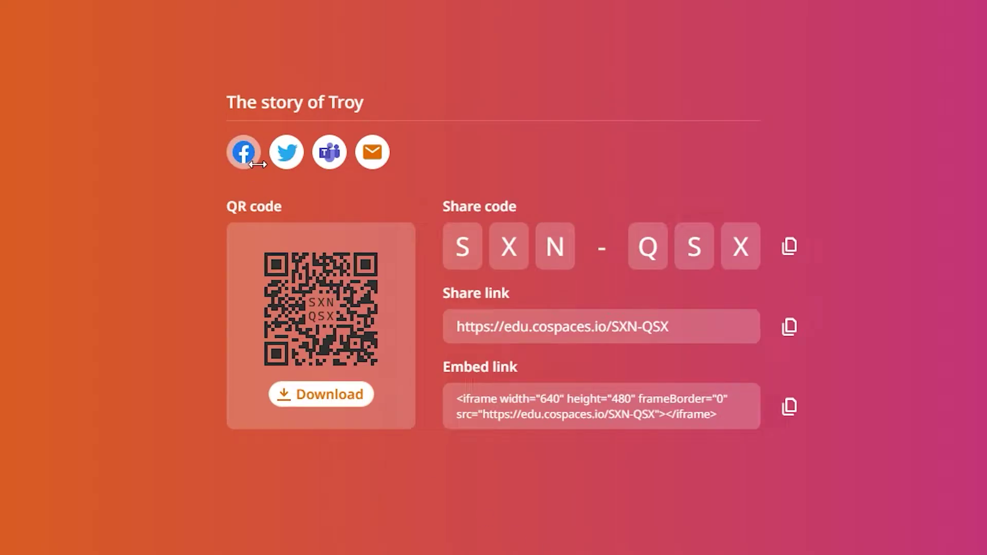
Step: Post the CoSpace link to Facebook with 'Learn about the story of Troy!' and a castle preview
left_click(244, 152)
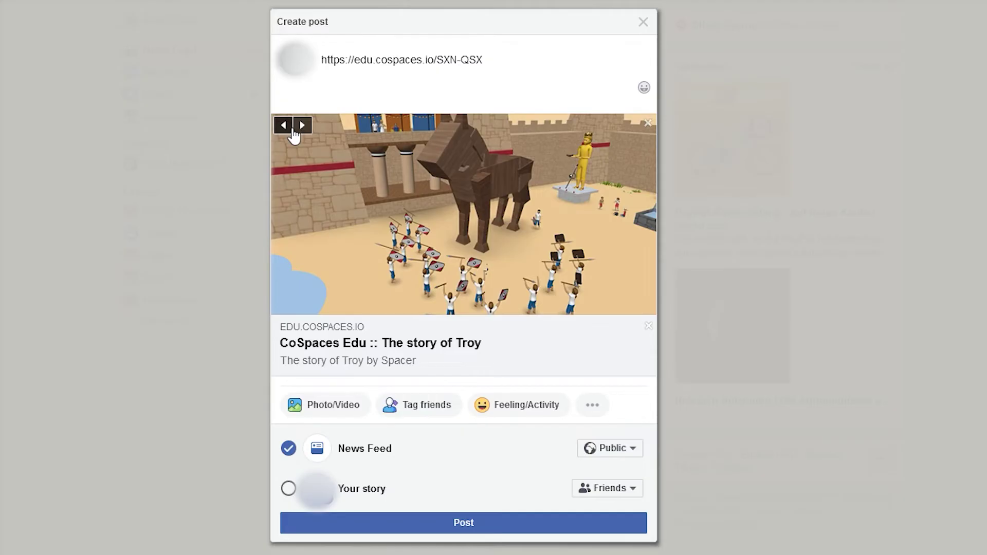
left_click(288, 127)
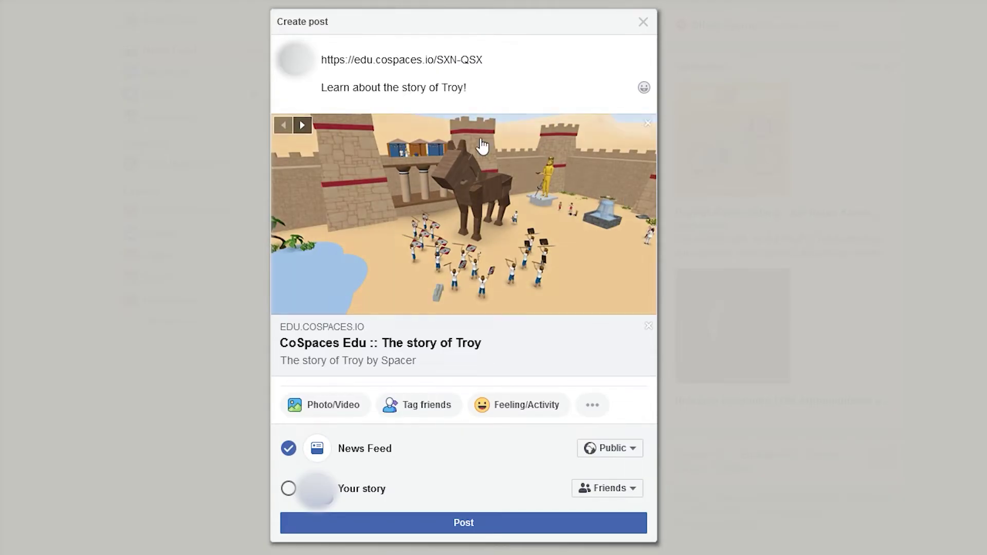
left_click(543, 532)
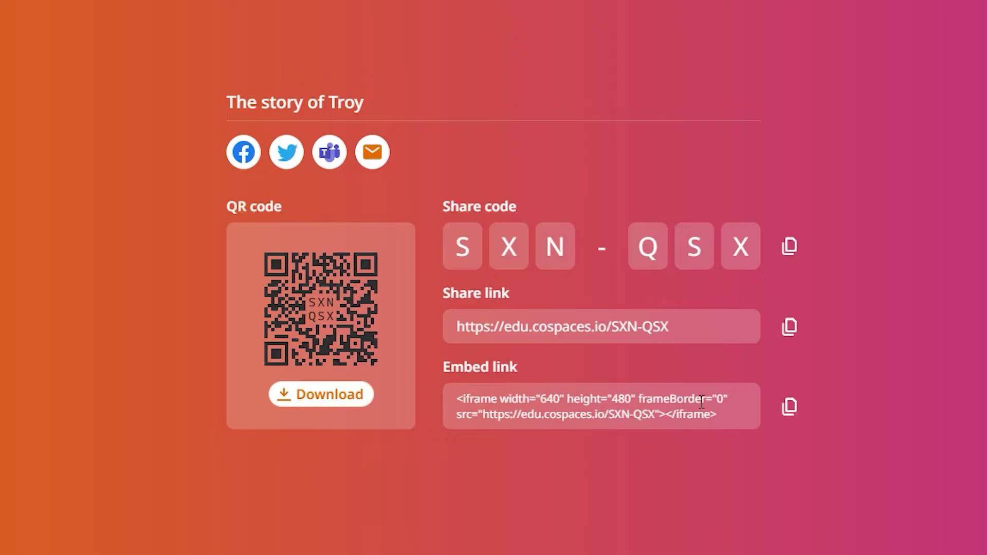
Step: Copy The story of Troy's embed link code
left_click(787, 422)
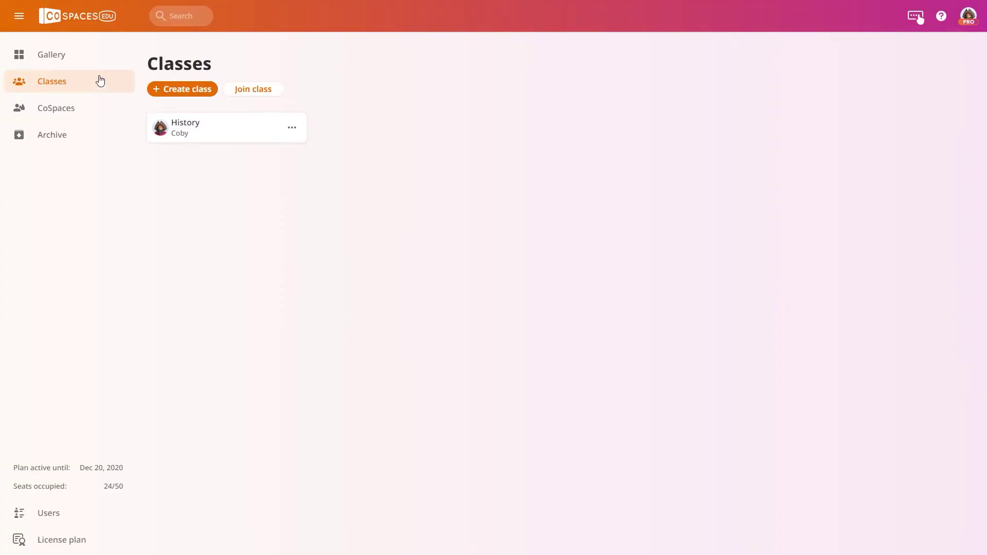
Step: Browse all projects in the Gallery's STEM & Coding category
left_click(100, 62)
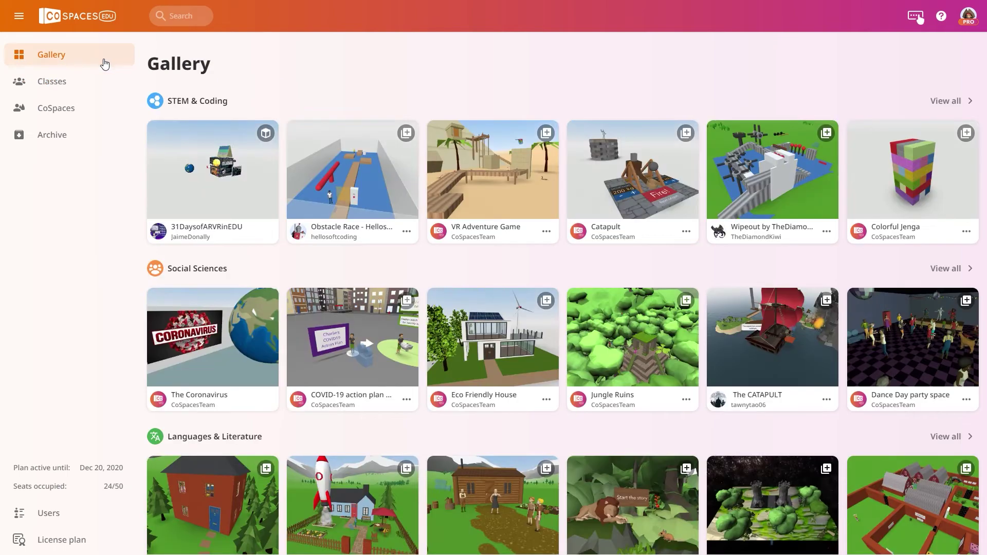
left_click(966, 110)
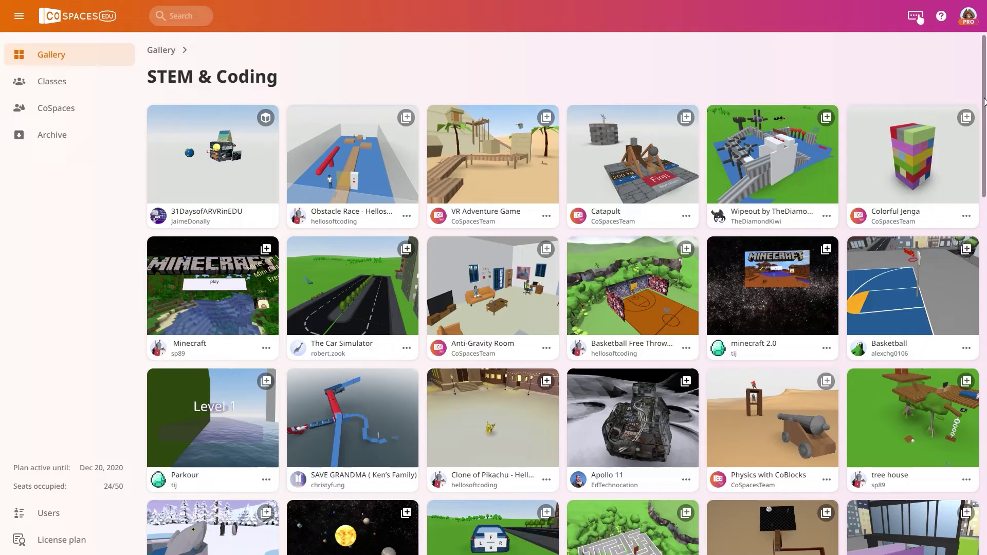
left_click_drag(983, 102, 985, 282)
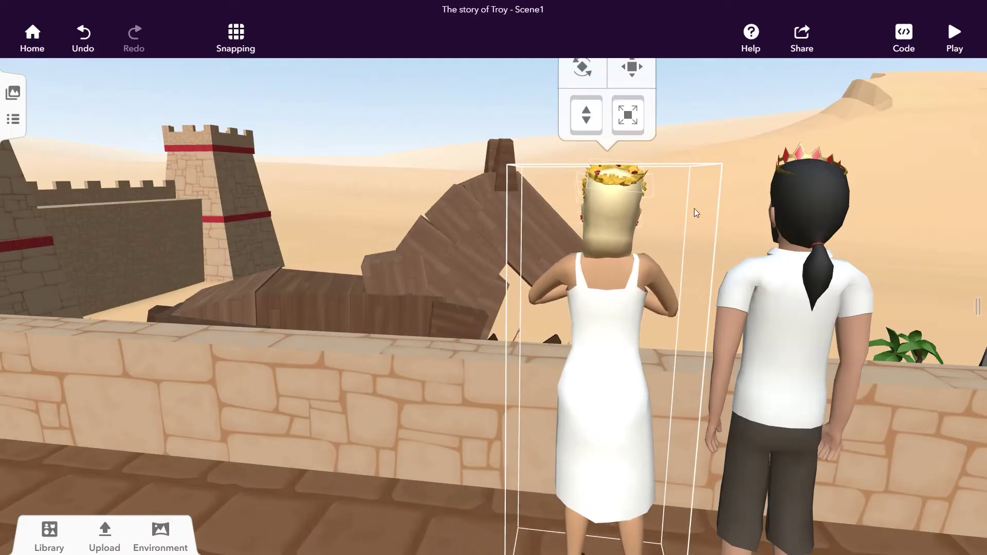
Step: Update the shared version of The story of Troy to 2:16 PM, then stop sharing it
left_click(696, 212)
left_click(822, 35)
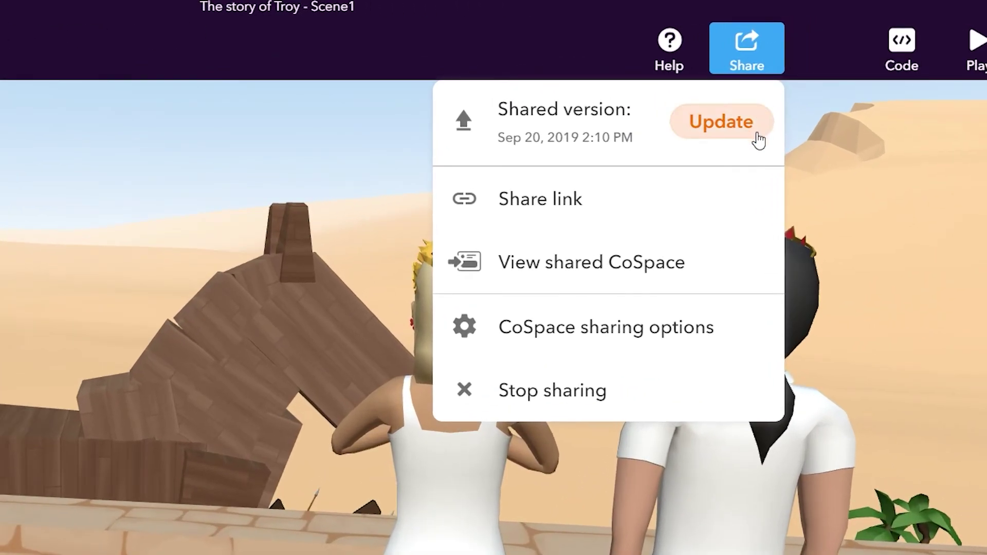
left_click(759, 138)
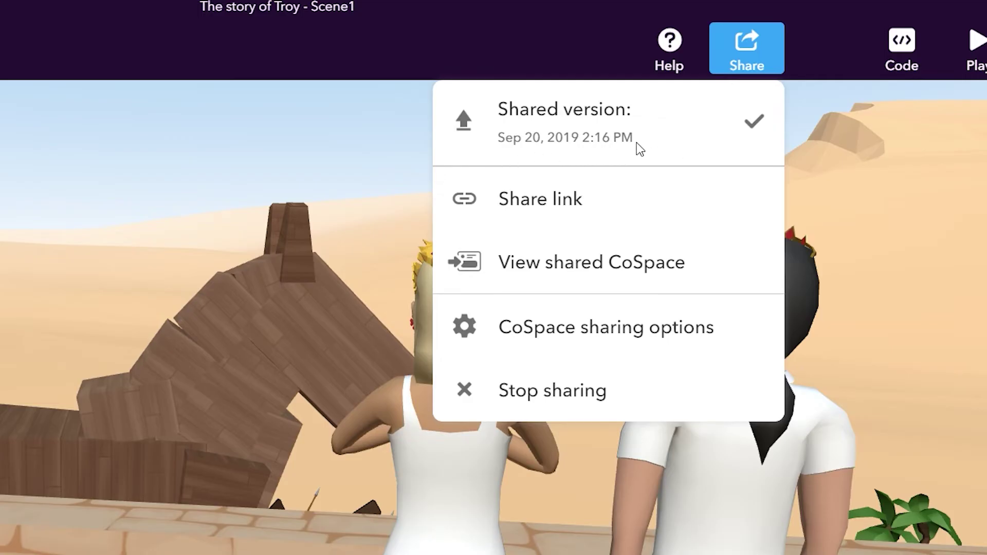
left_click(632, 407)
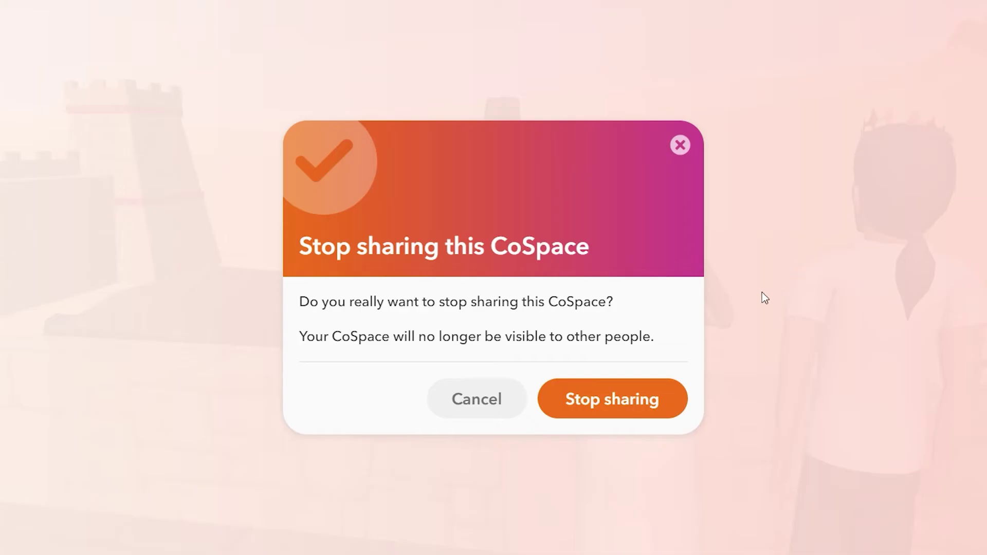
left_click(655, 407)
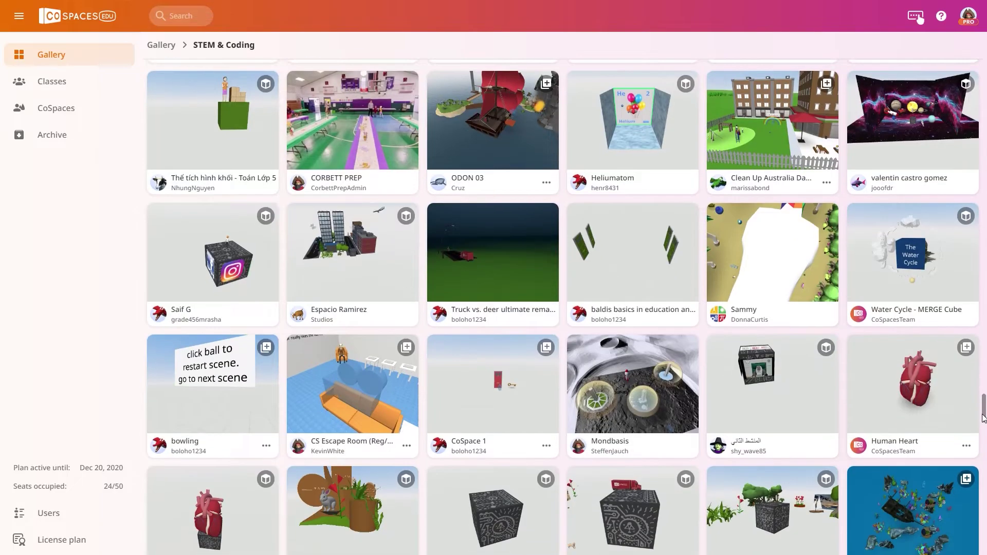
Step: Remix the Aliens! CoSpace from the STEM & Coding gallery and open the copy
scroll(982, 453, "down", 12)
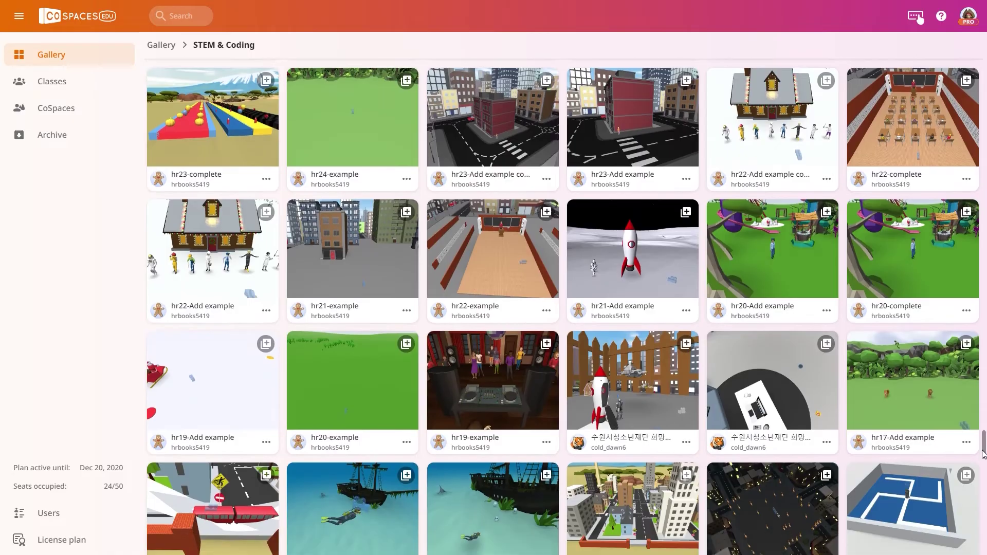
left_click_drag(982, 453, 984, 540)
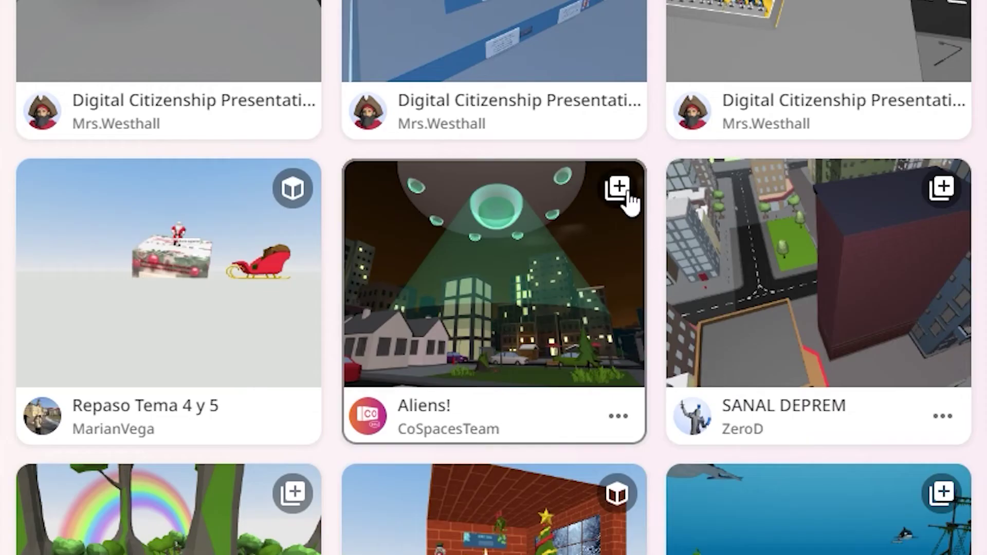
mouse_move(628, 202)
left_click(638, 431)
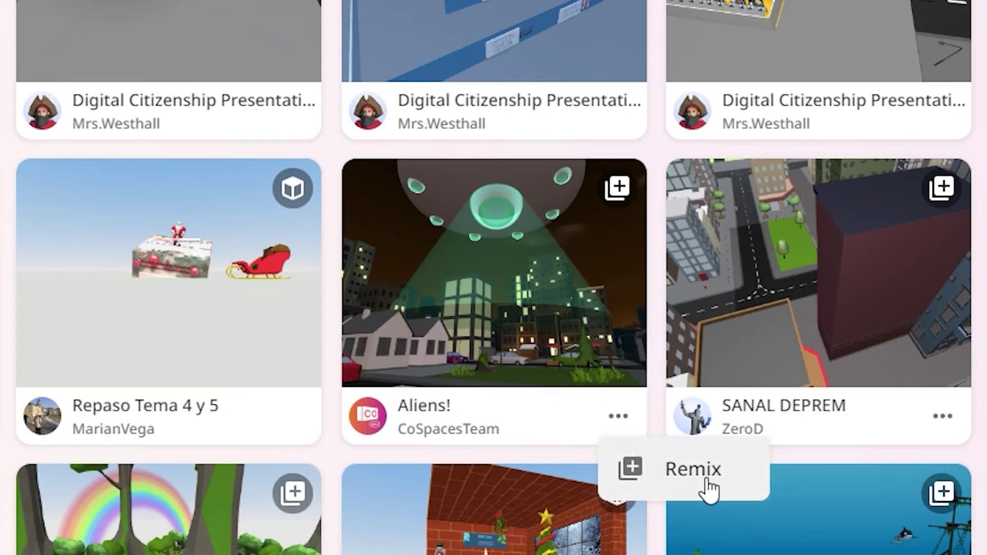
left_click(759, 489)
left_click(667, 414)
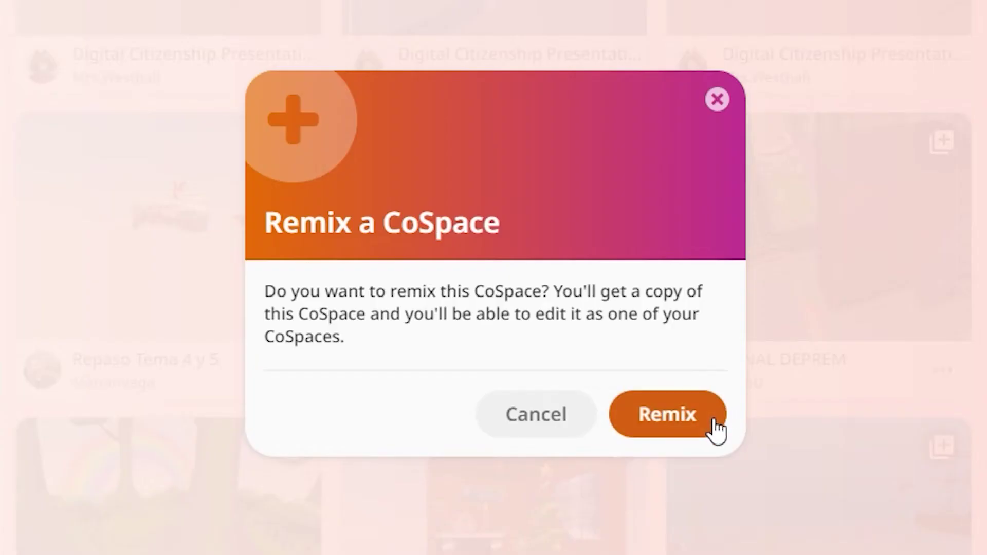
left_click(122, 146)
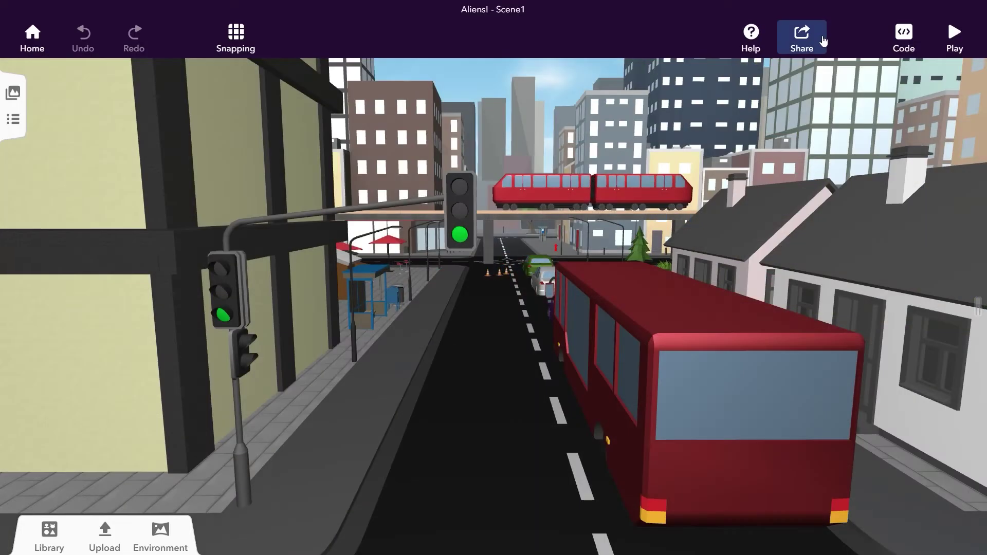
Step: Publish the Aliens! CoSpace to the Gallery as 'Virtual city tour' with a description, under STEM & Coding
left_click(822, 40)
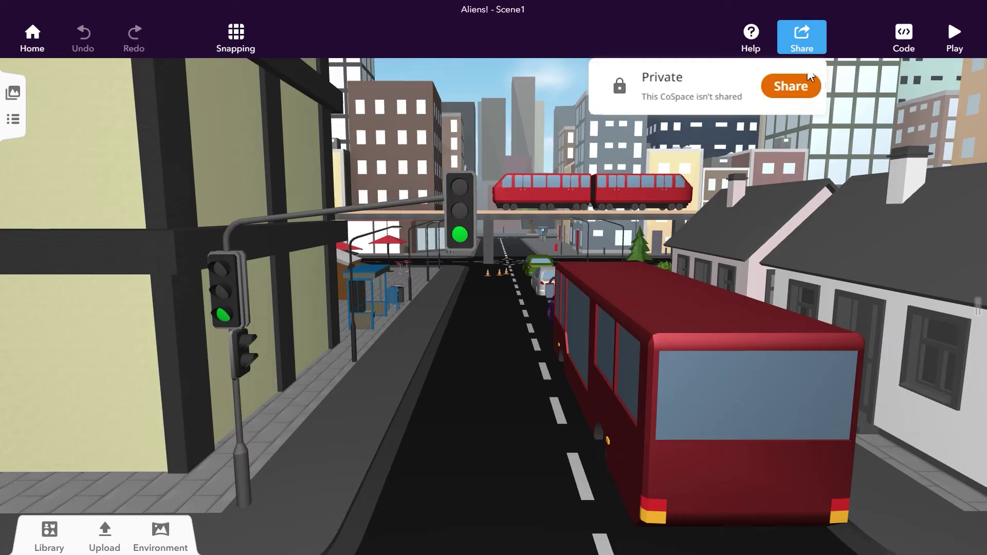
left_click(816, 90)
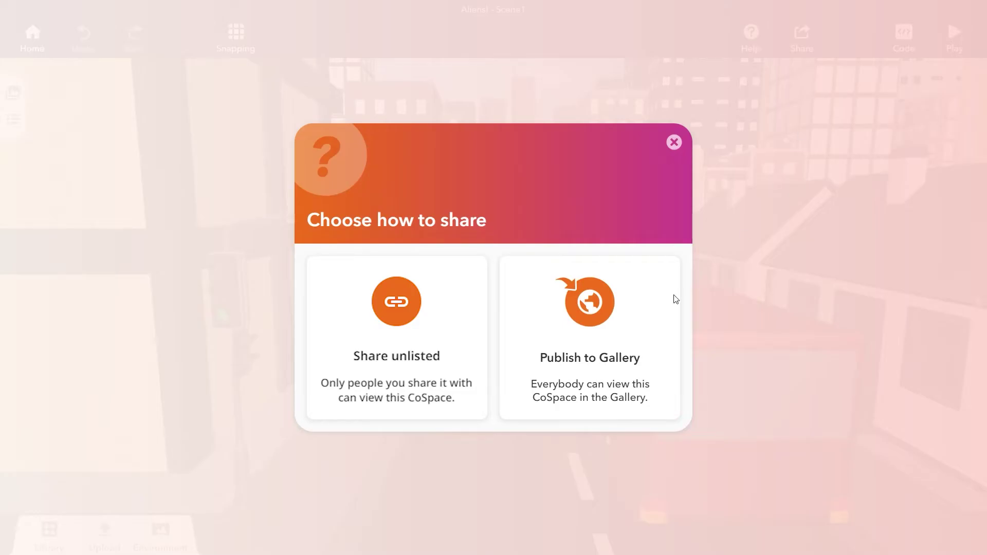
left_click(641, 310)
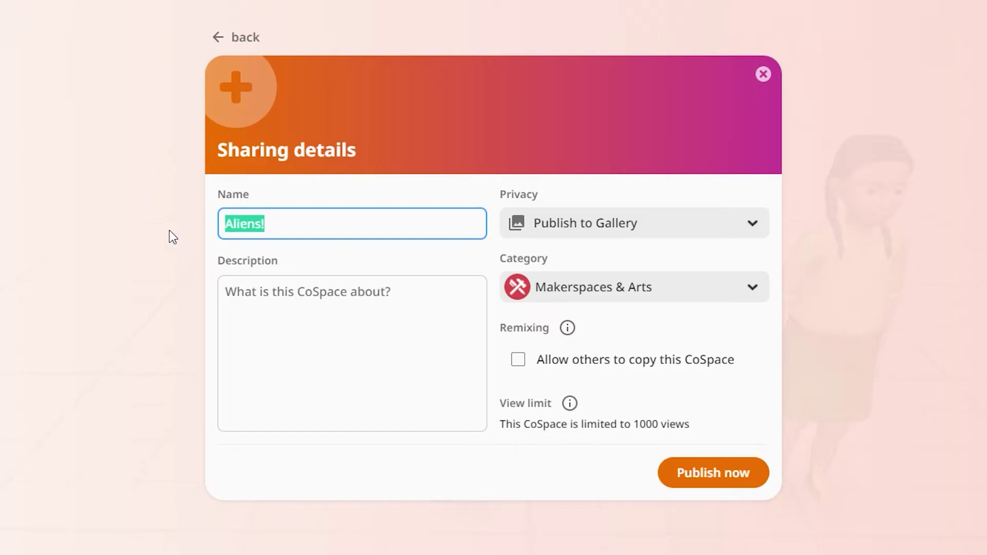
type("Virtual city tour")
left_click(443, 371)
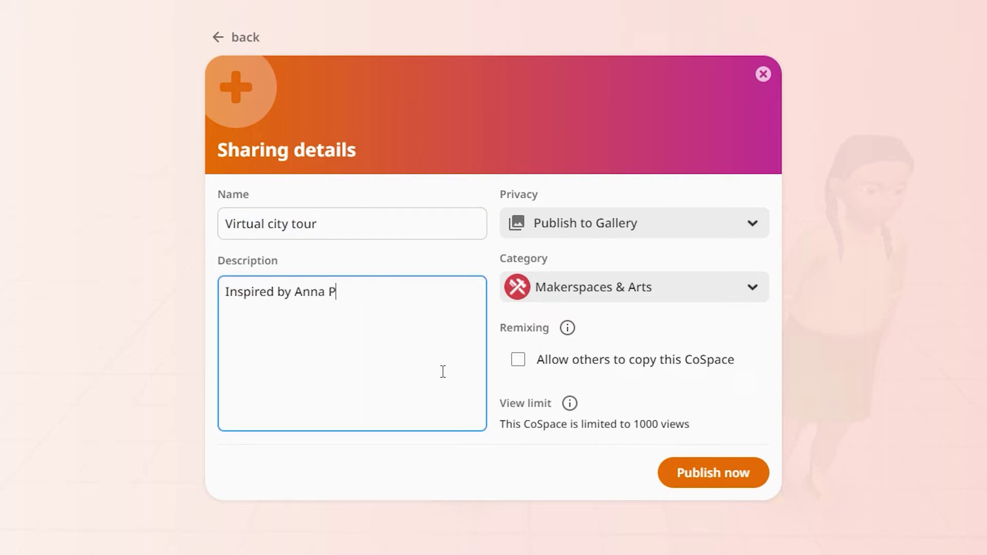
left_click(718, 229)
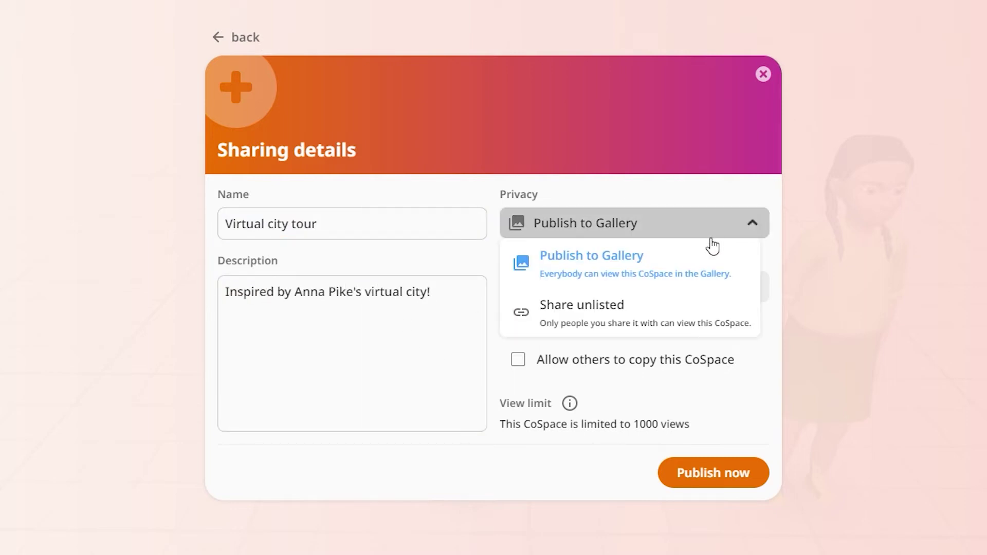
left_click(709, 273)
left_click(704, 297)
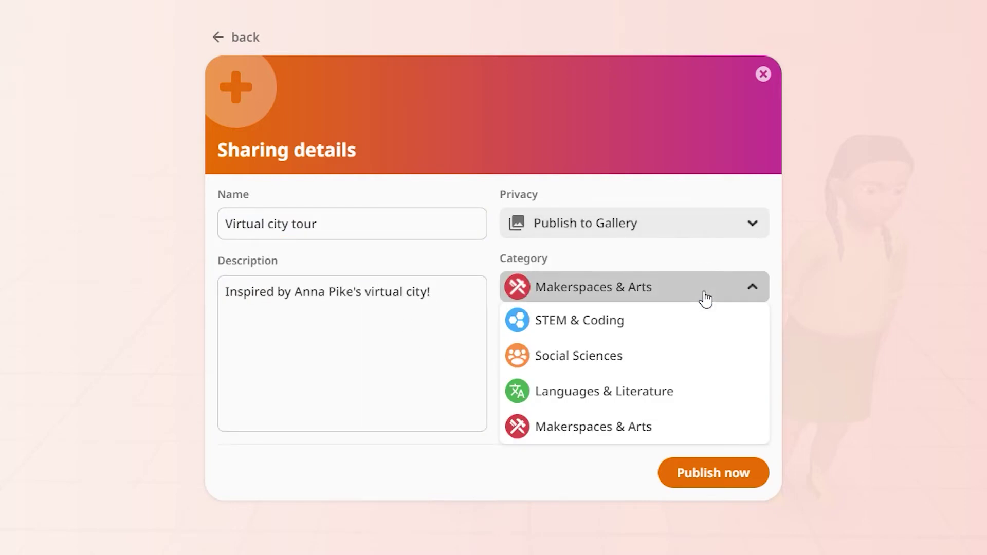
left_click(706, 330)
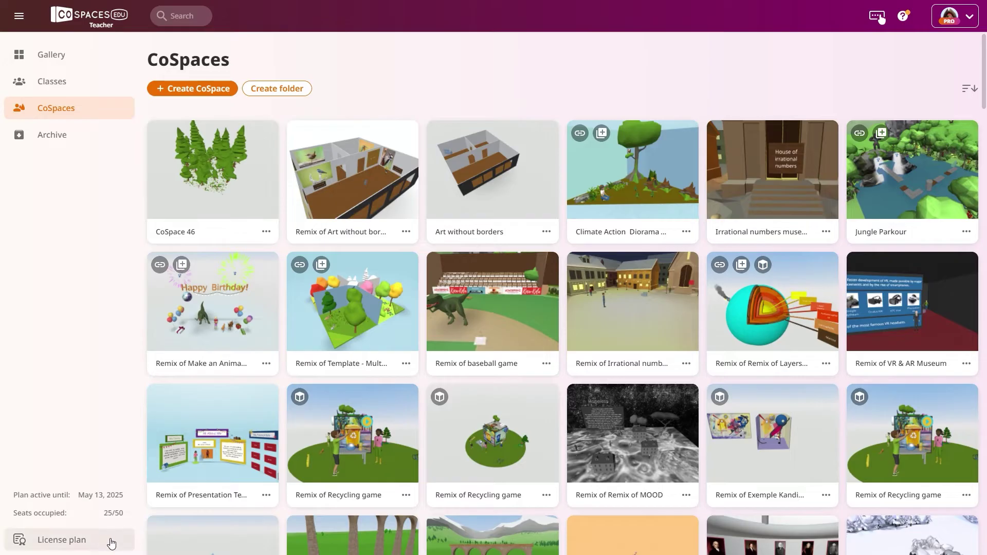
Step: Go through the license plan's Users to the Math class
left_click(111, 544)
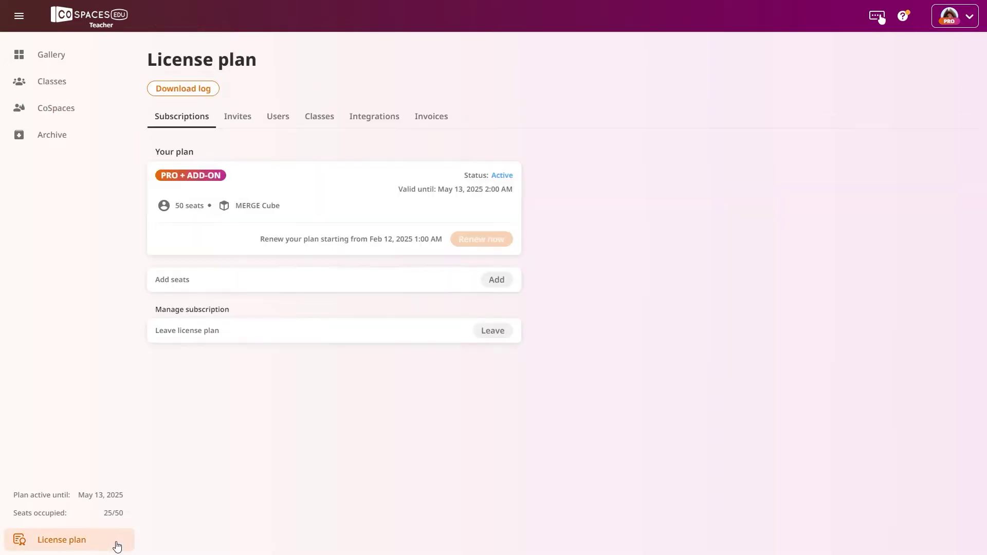
left_click(289, 124)
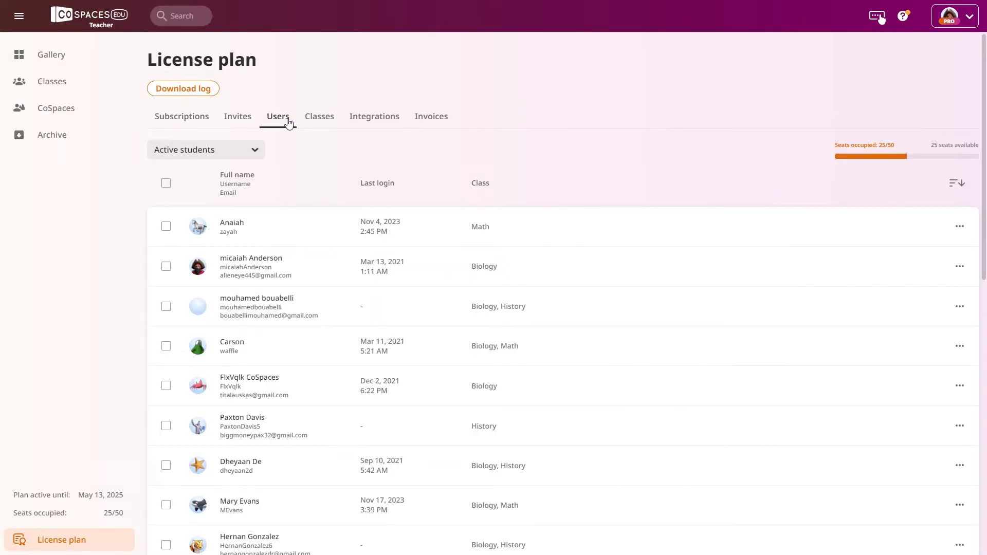
left_click(106, 83)
Step: In the Math class's Students list, enable sharing for the first student from its menu
left_click(439, 130)
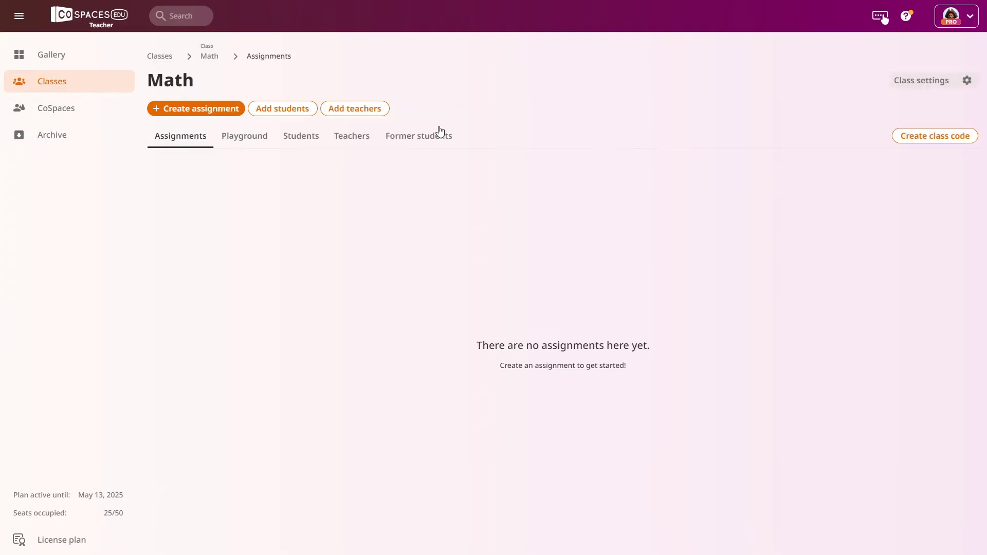
left_click(296, 138)
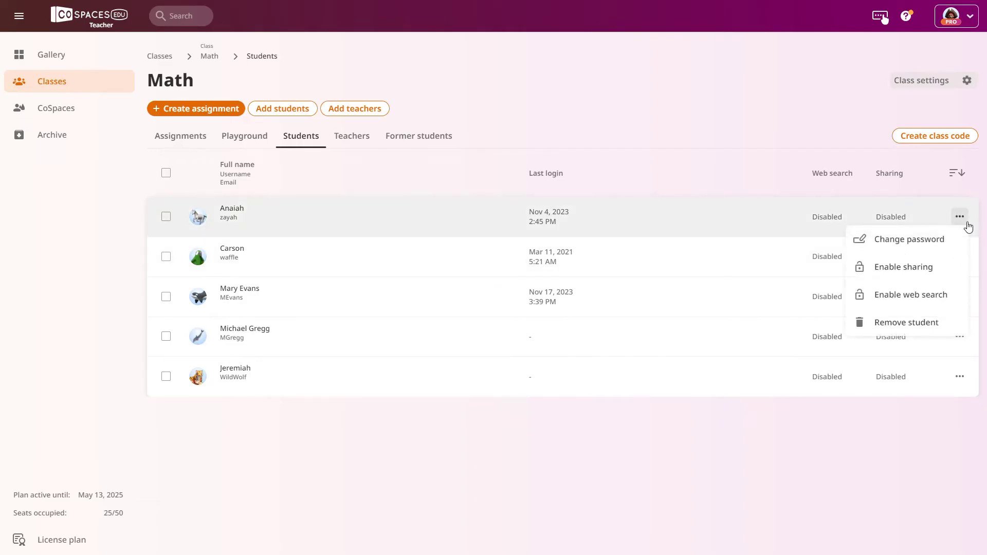
left_click(944, 277)
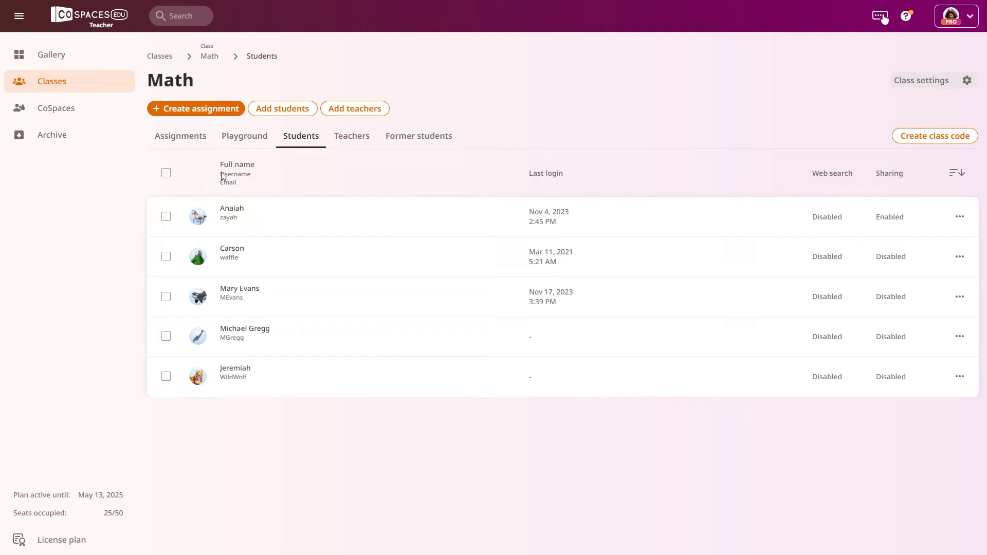
Step: Select the first three students and enable sharing for all of them through Actions
left_click(165, 216)
left_click(166, 256)
left_click(165, 296)
left_click(272, 145)
left_click(335, 160)
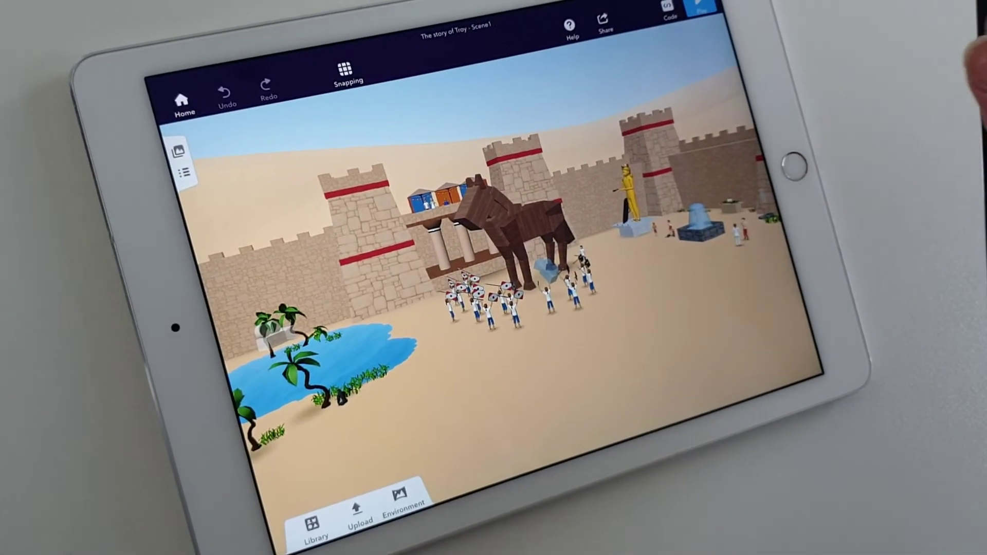
Step: Play The story of Troy and swipe to look toward the soldiers and oasis
left_click(702, 6)
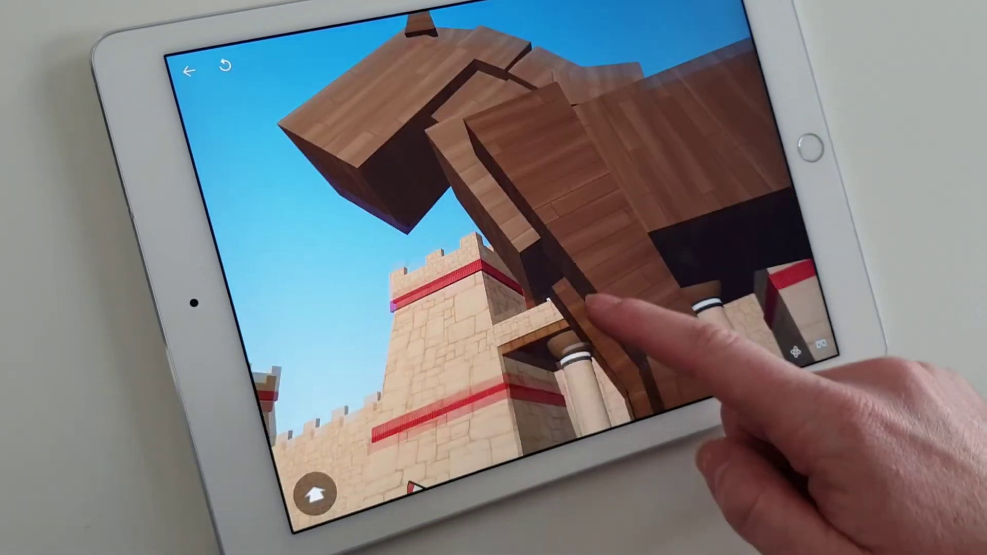
left_click_drag(589, 306, 733, 146)
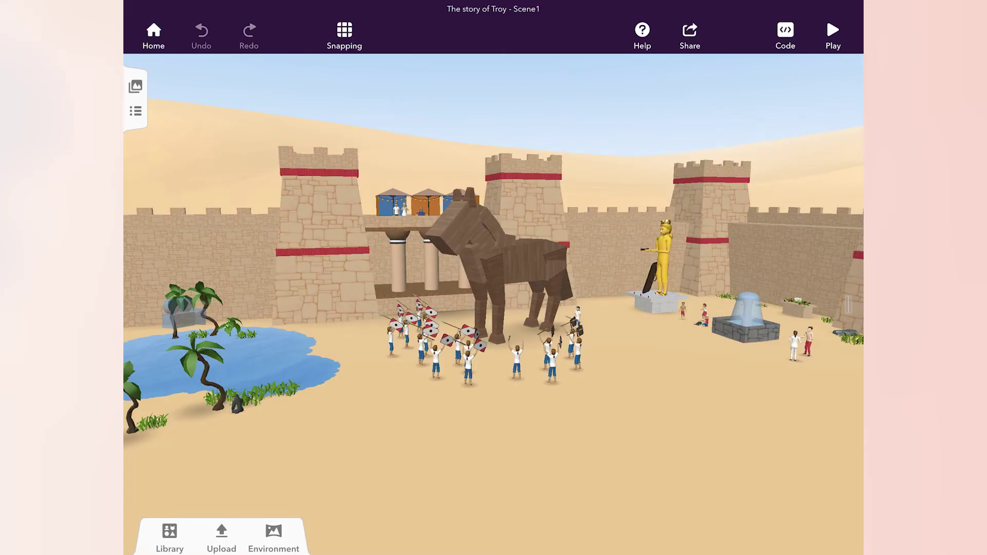
Step: Play the Troy scene and record a video walkthrough with the camera's record button, then stop to save it
left_click(833, 36)
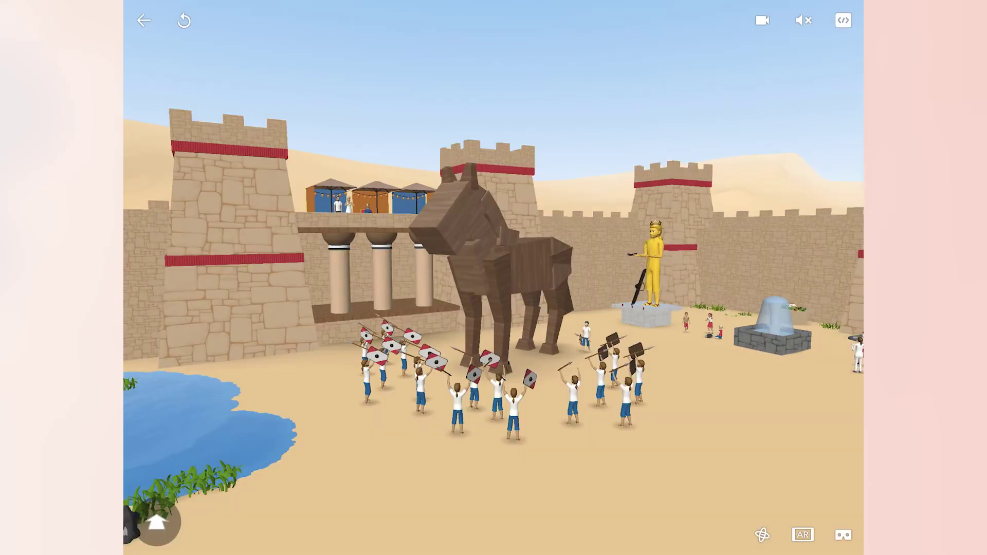
left_click(762, 20)
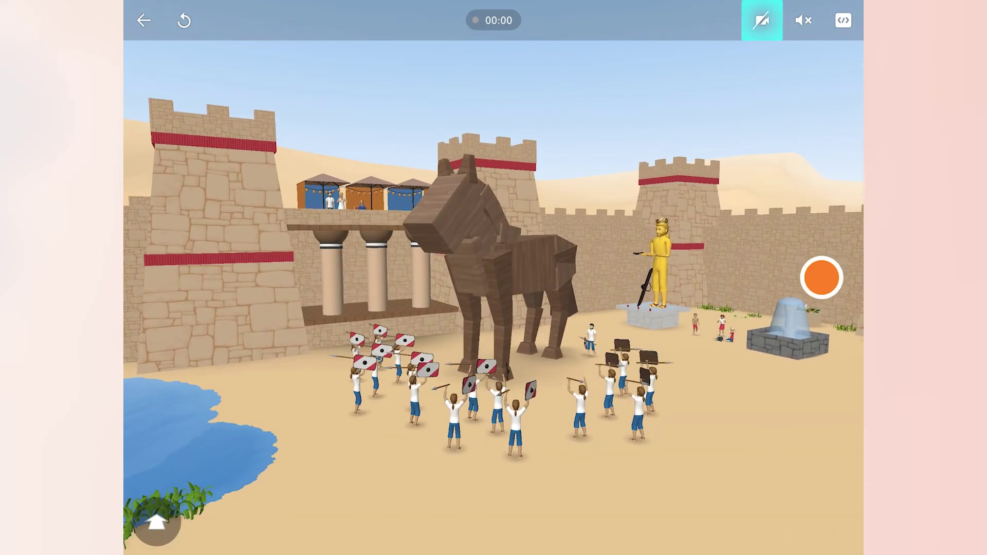
left_click(821, 278)
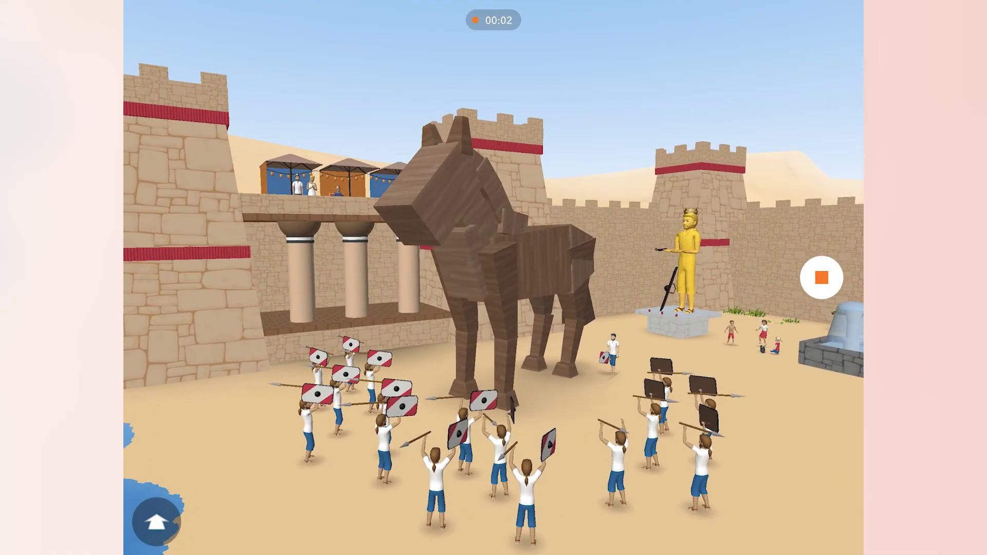
left_click(821, 278)
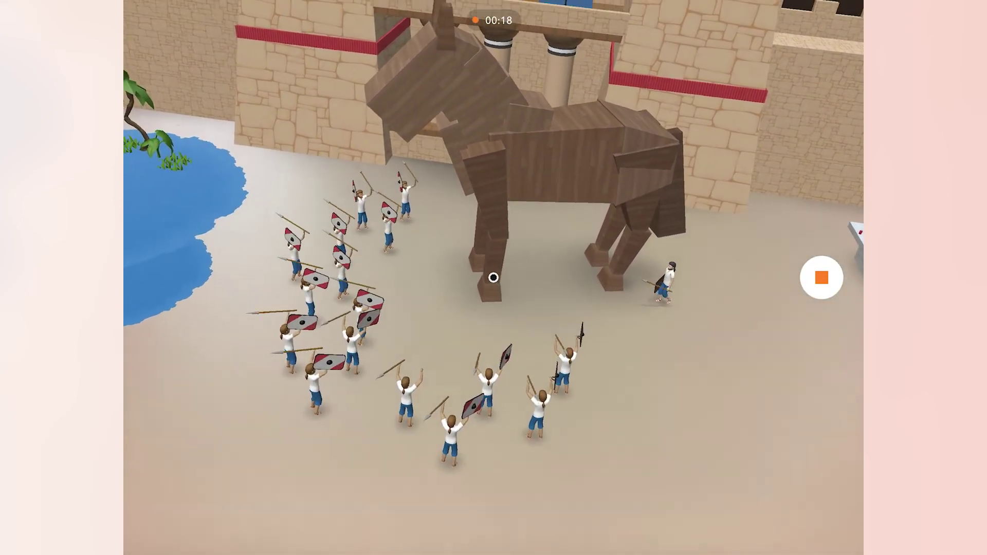
left_click(821, 278)
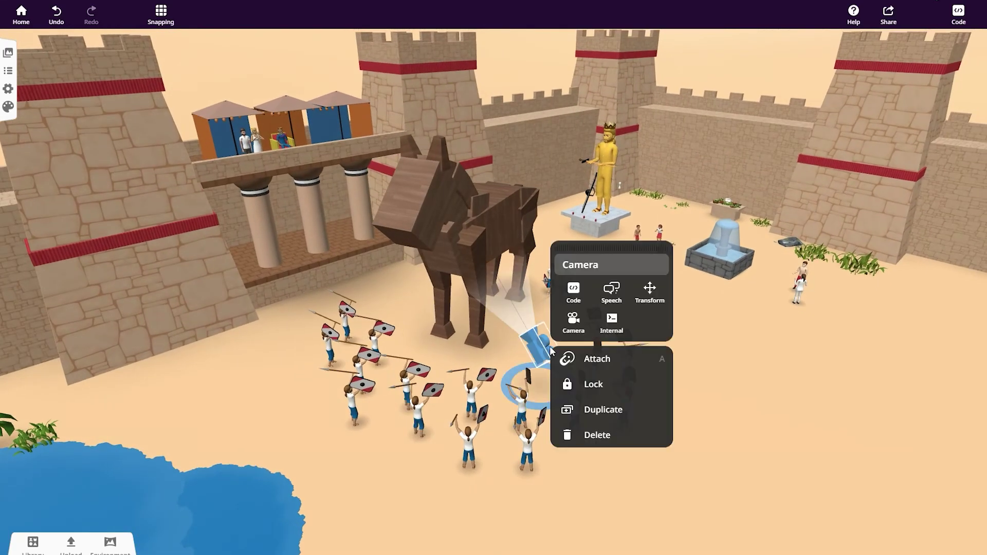
Step: From the scene camera's settings, save a 360° image of the Troy scene
left_click(591, 329)
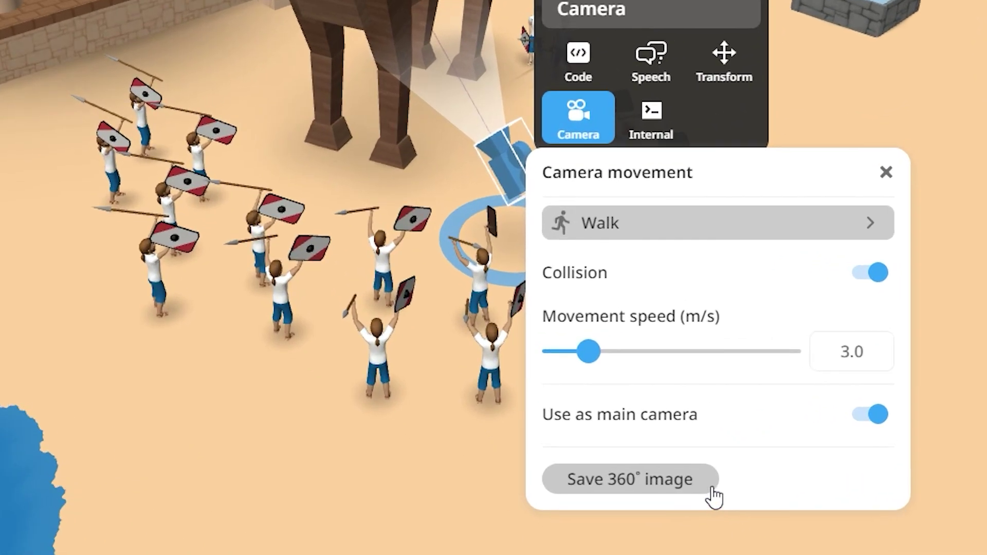
left_click(644, 515)
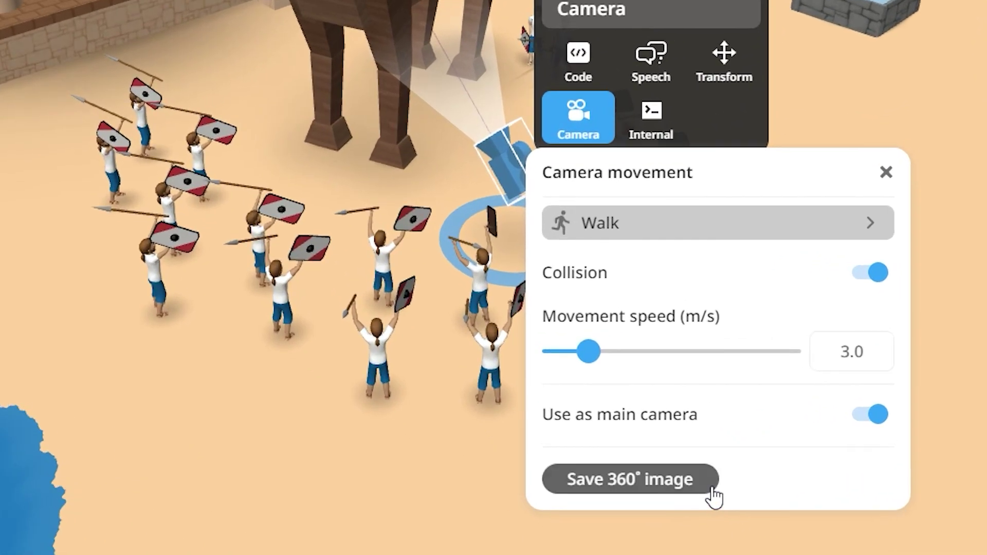